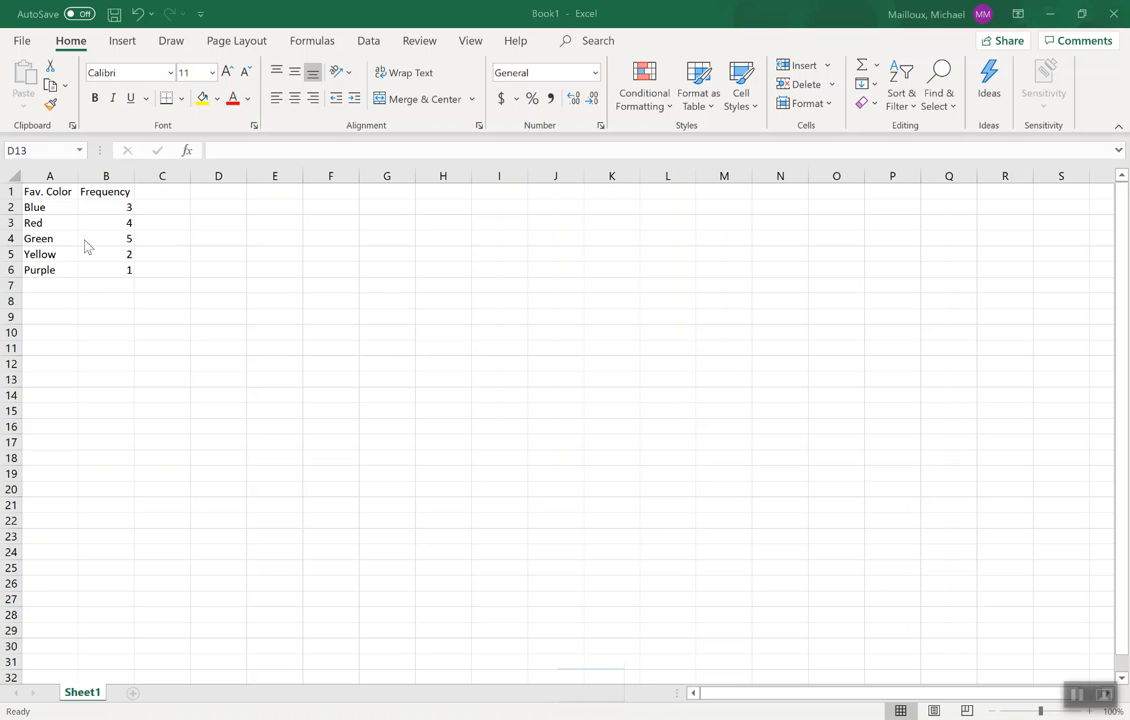
- Insert a 2-D clustered column chart from the favorite color and frequency data in A1:B6
left_click(53, 188)
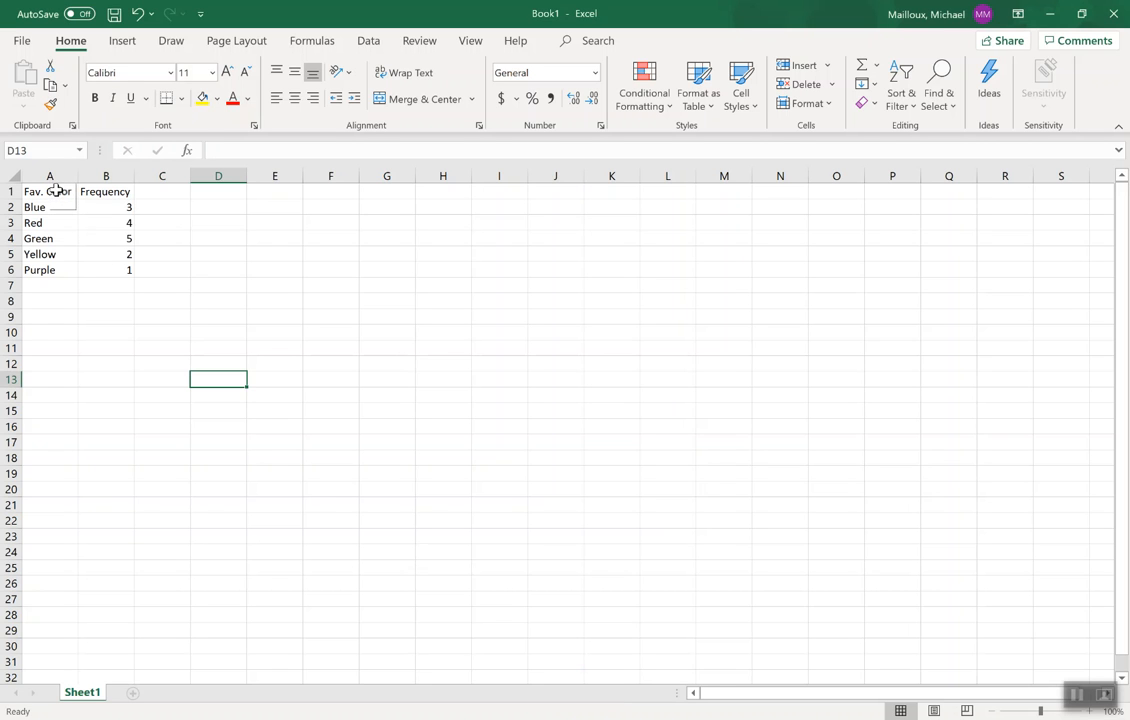
left_click_drag(55, 190, 96, 270)
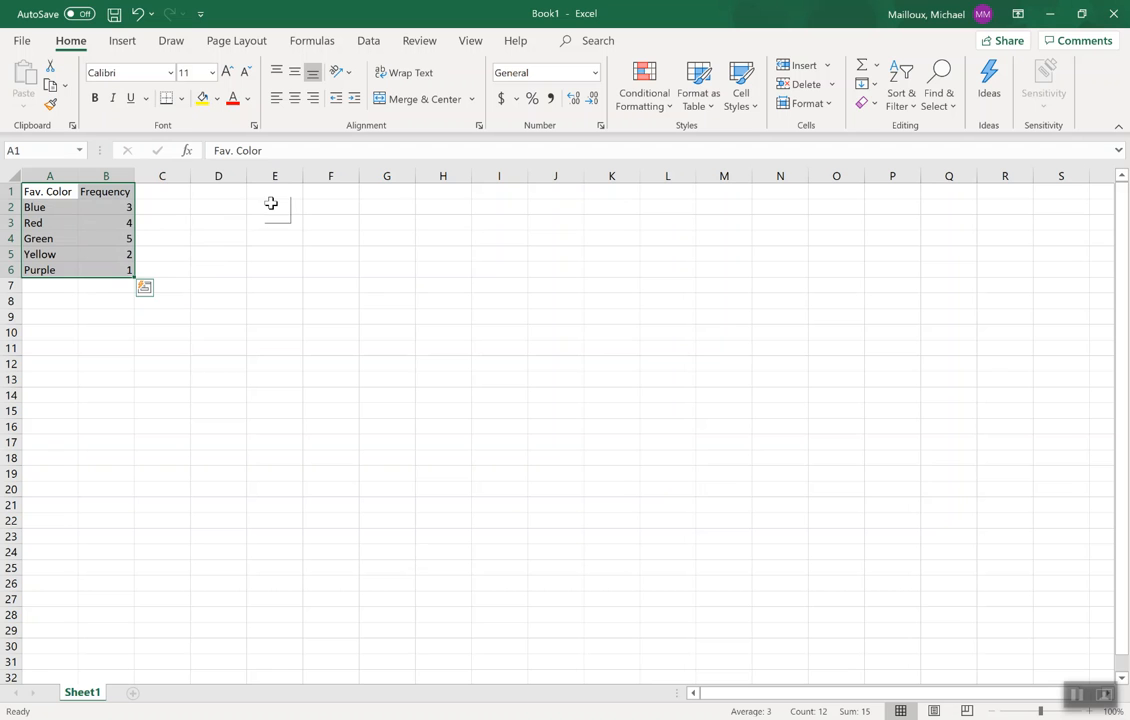
left_click(124, 41)
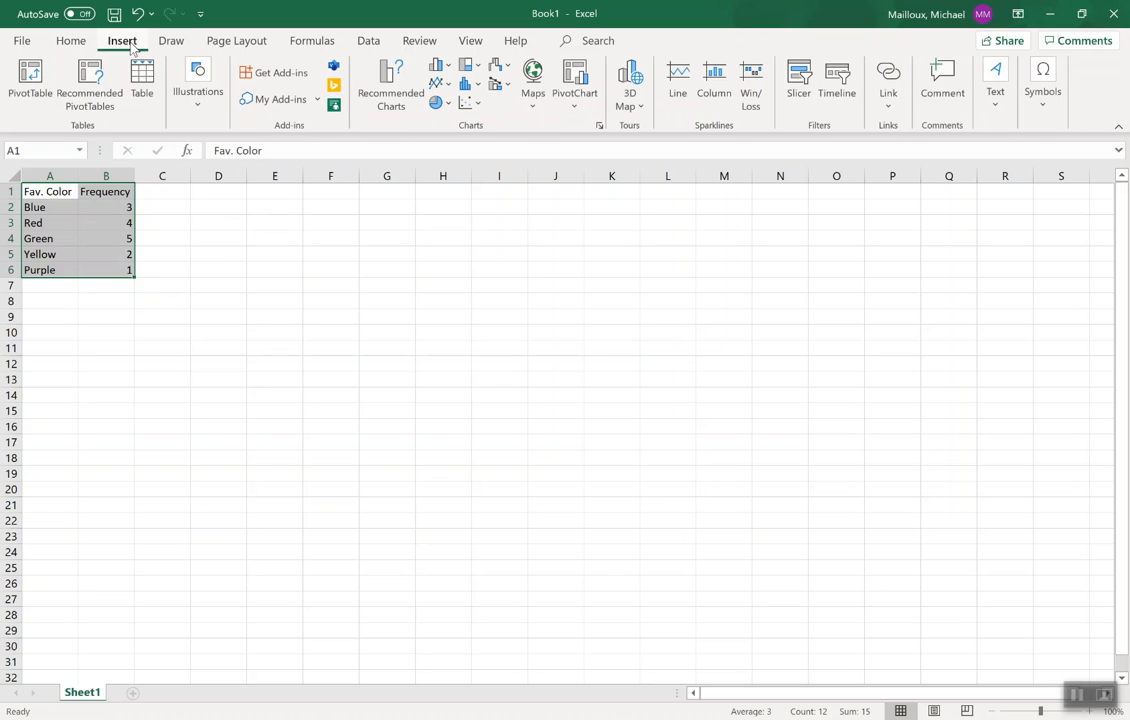
left_click(446, 68)
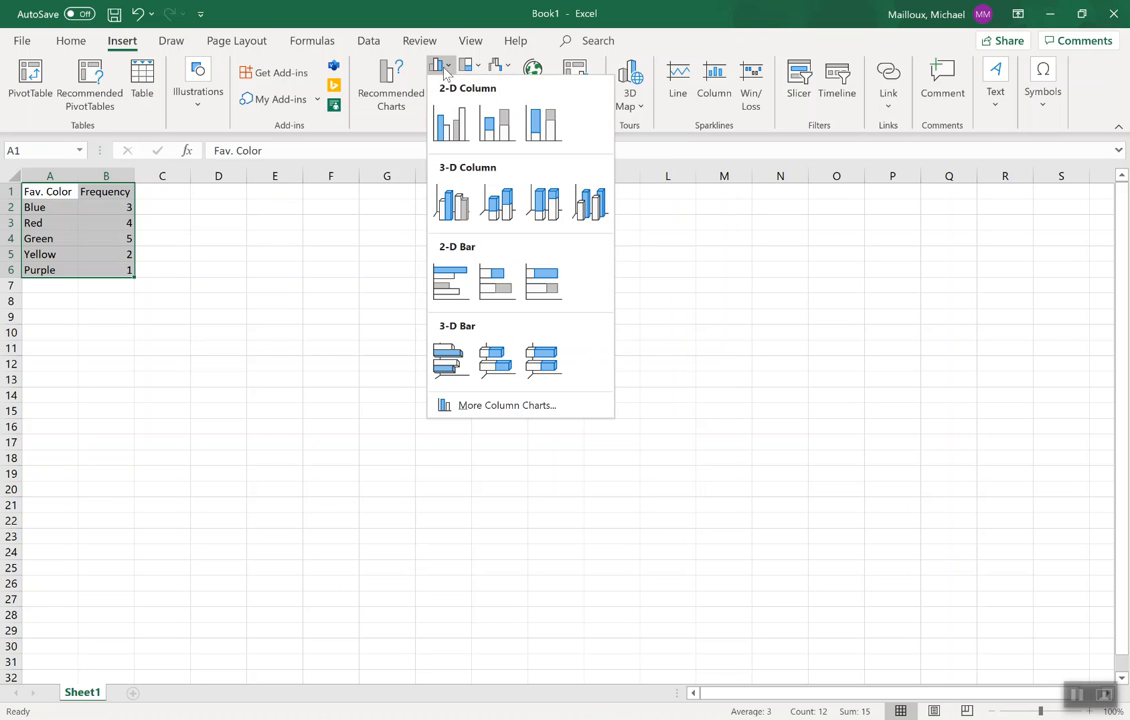
left_click(447, 126)
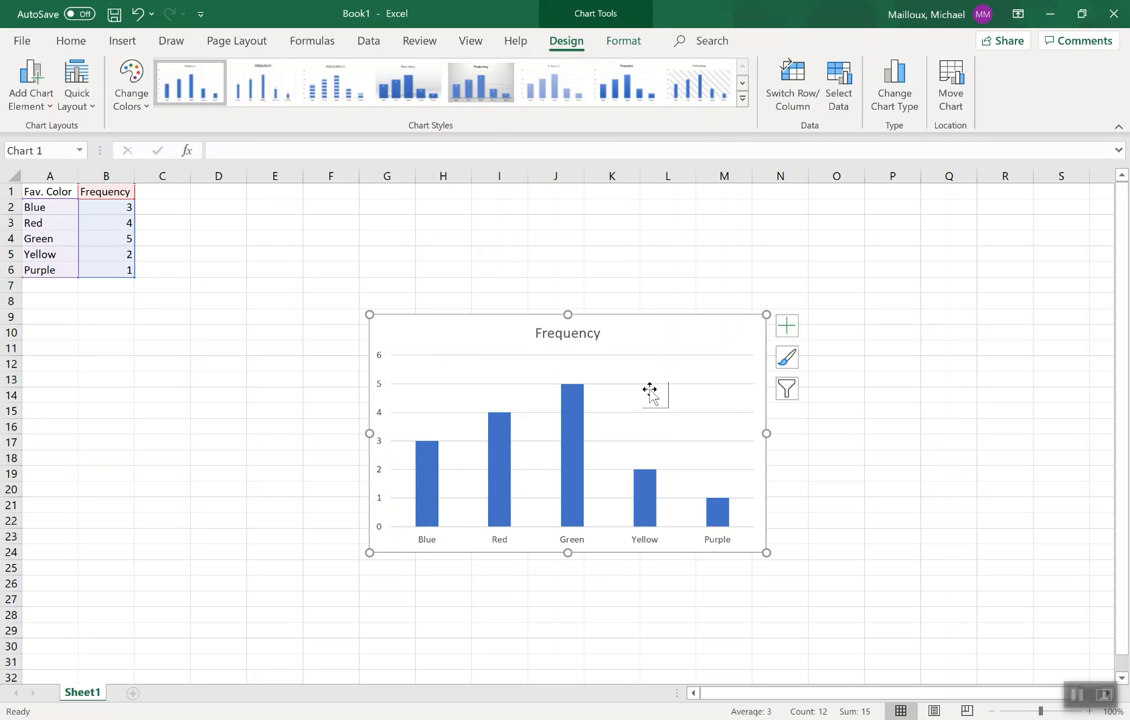
- Replace the chart title with "Favortie Color"
left_click(575, 330)
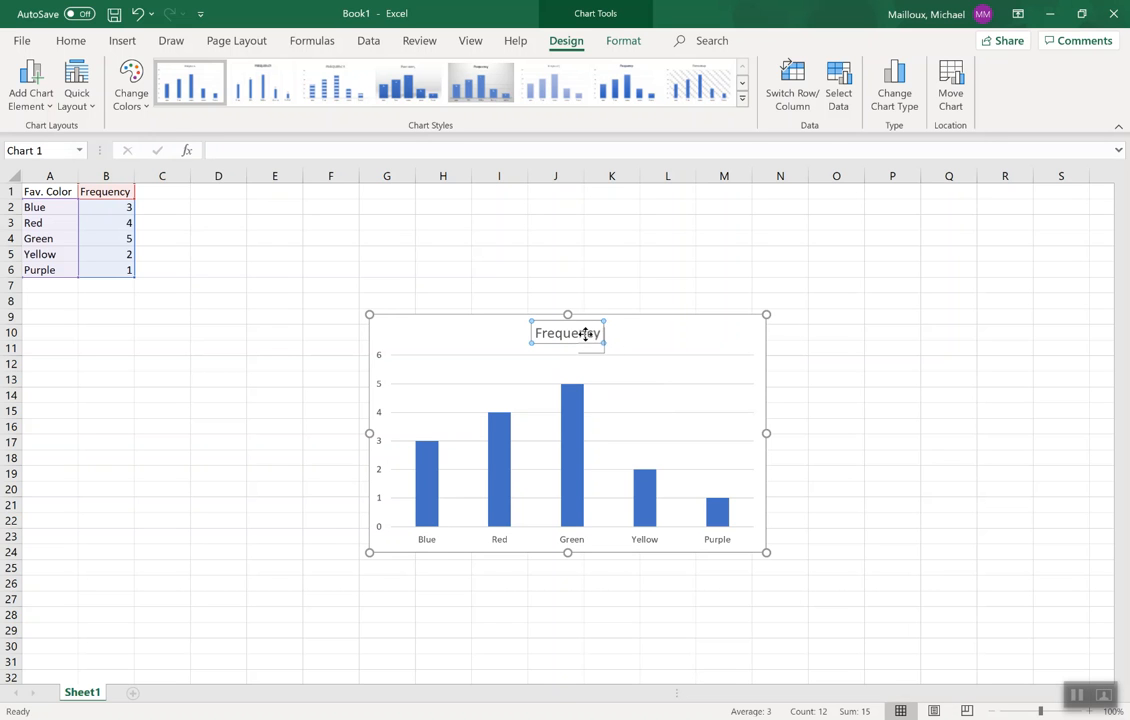
double_click(585, 334)
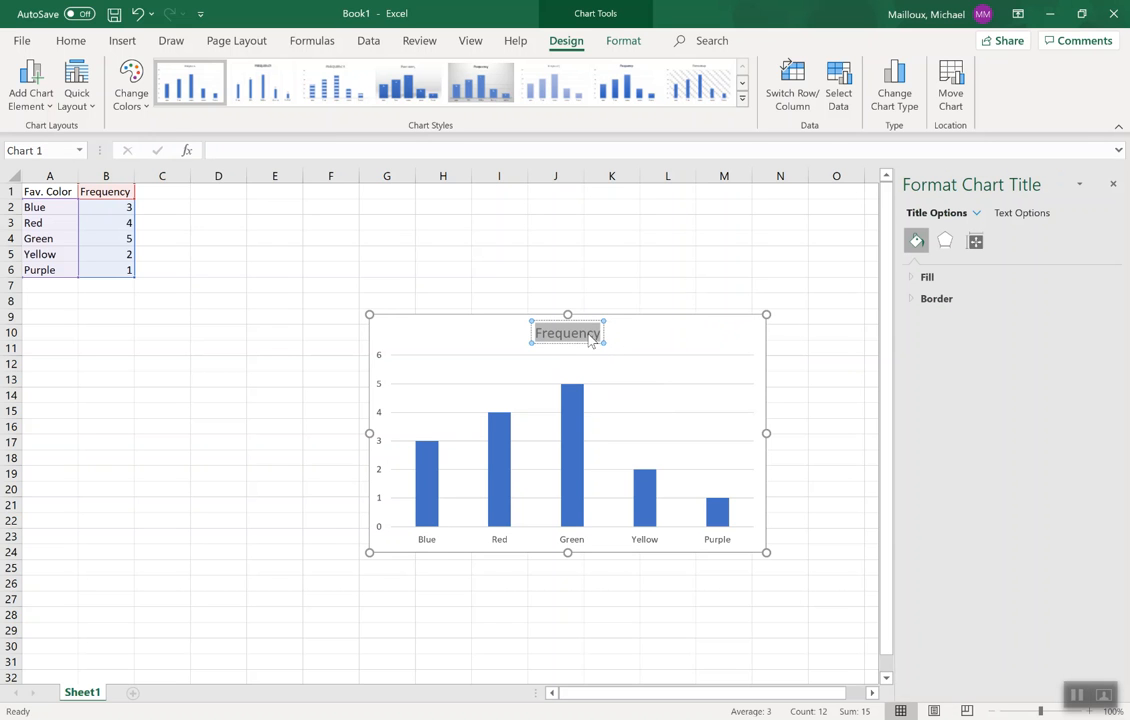
type("Favorite Color")
key("Left")
key("Left")
key("Left")
key("Left")
key("Left")
key("Left")
key("Left")
key("Left")
key("Left")
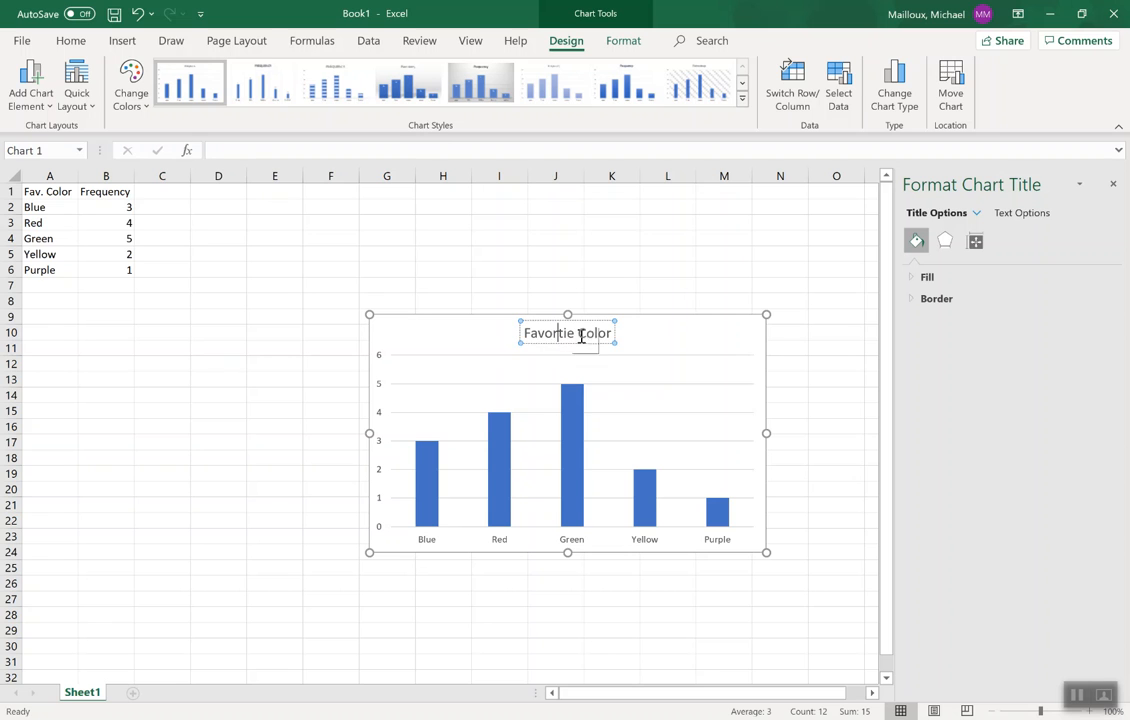
left_click(666, 333)
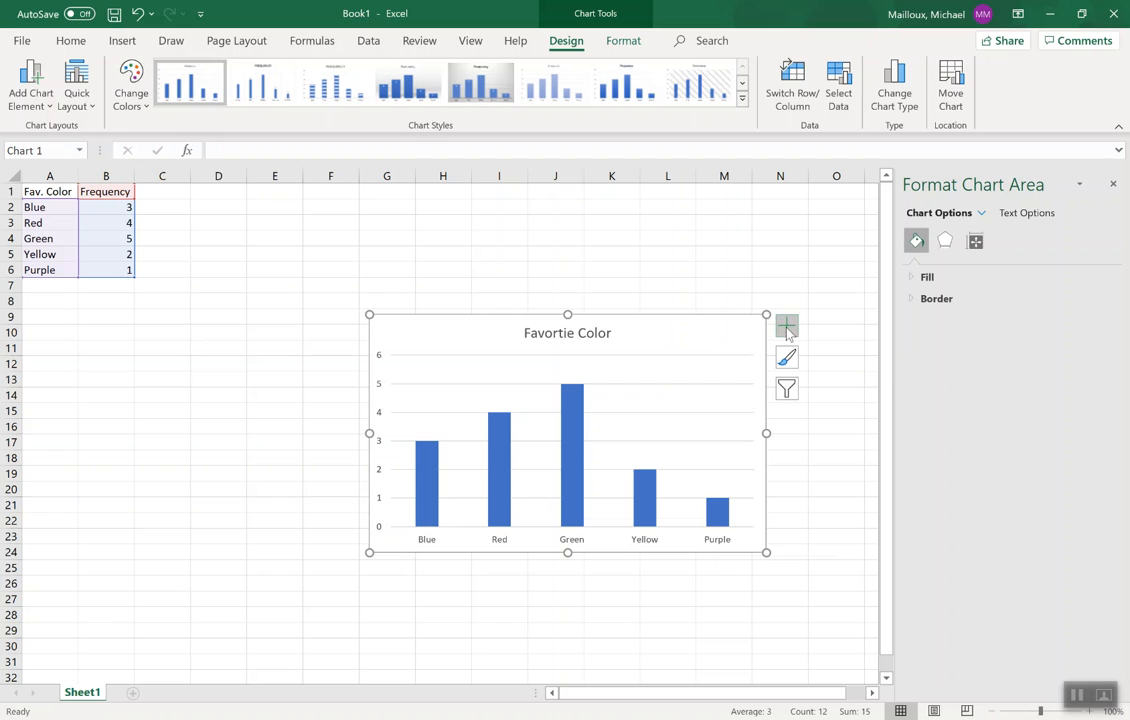
- Add titles to both the horizontal and vertical axes of the column chart
left_click(786, 330)
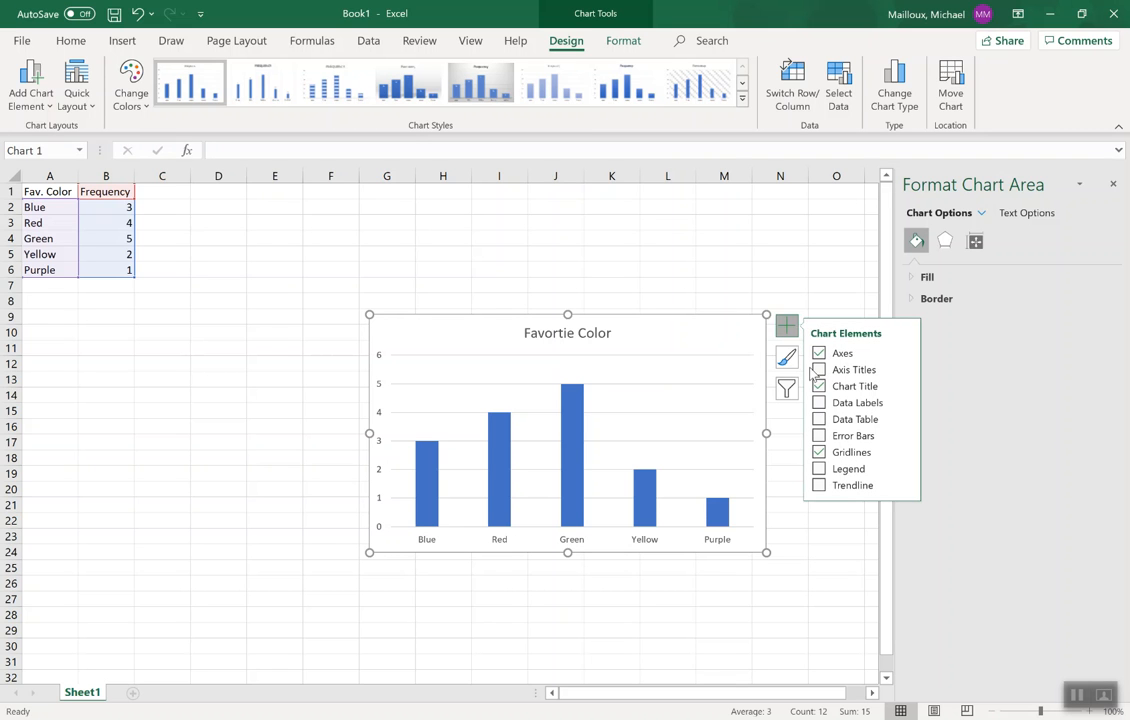
left_click(819, 370)
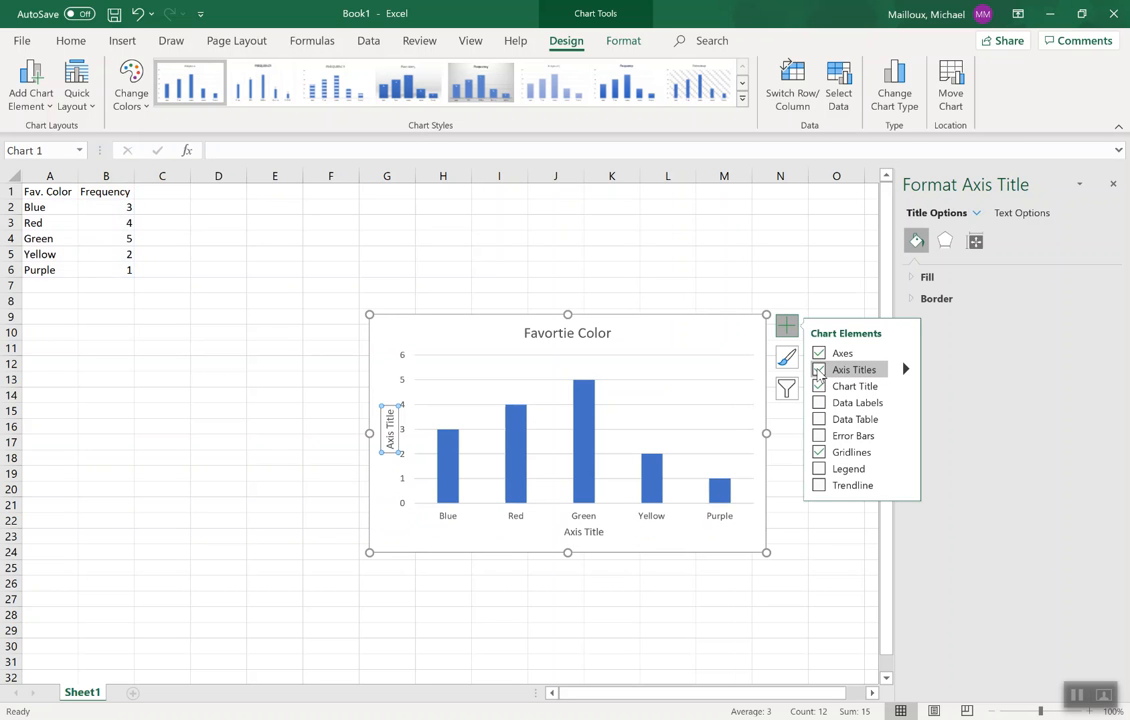
left_click(38, 100)
mouse_move(55, 155)
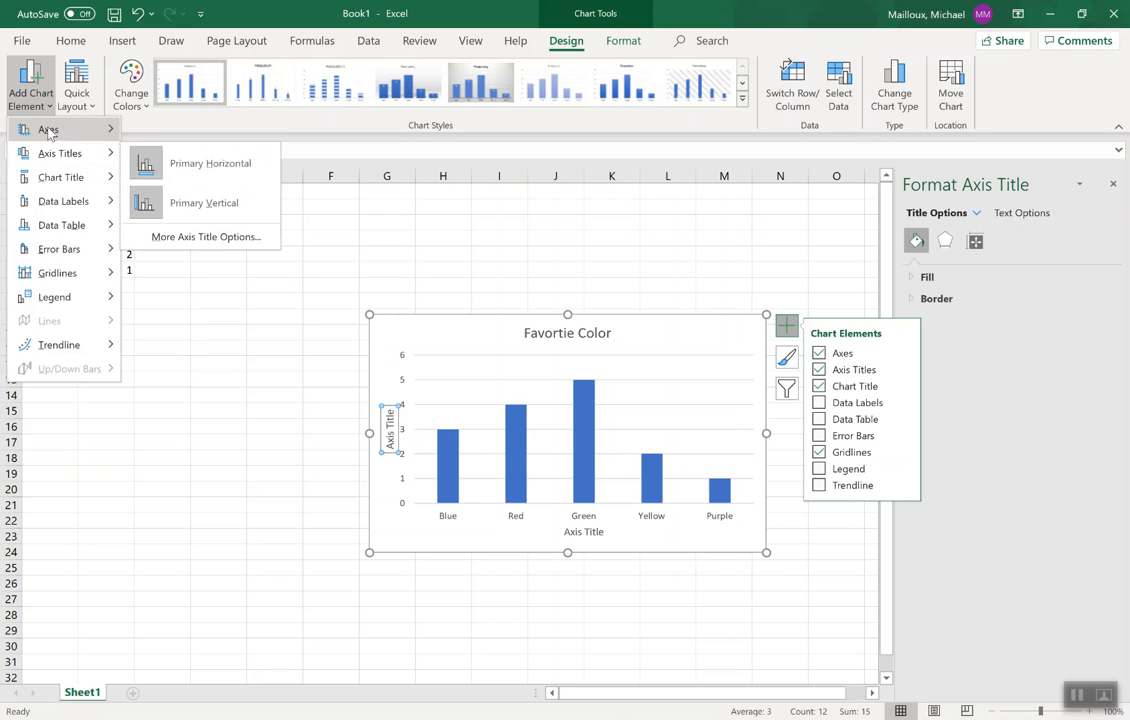
- Change the horizontal axis title to "Color"
left_click(585, 531)
left_click_drag(602, 531, 572, 539)
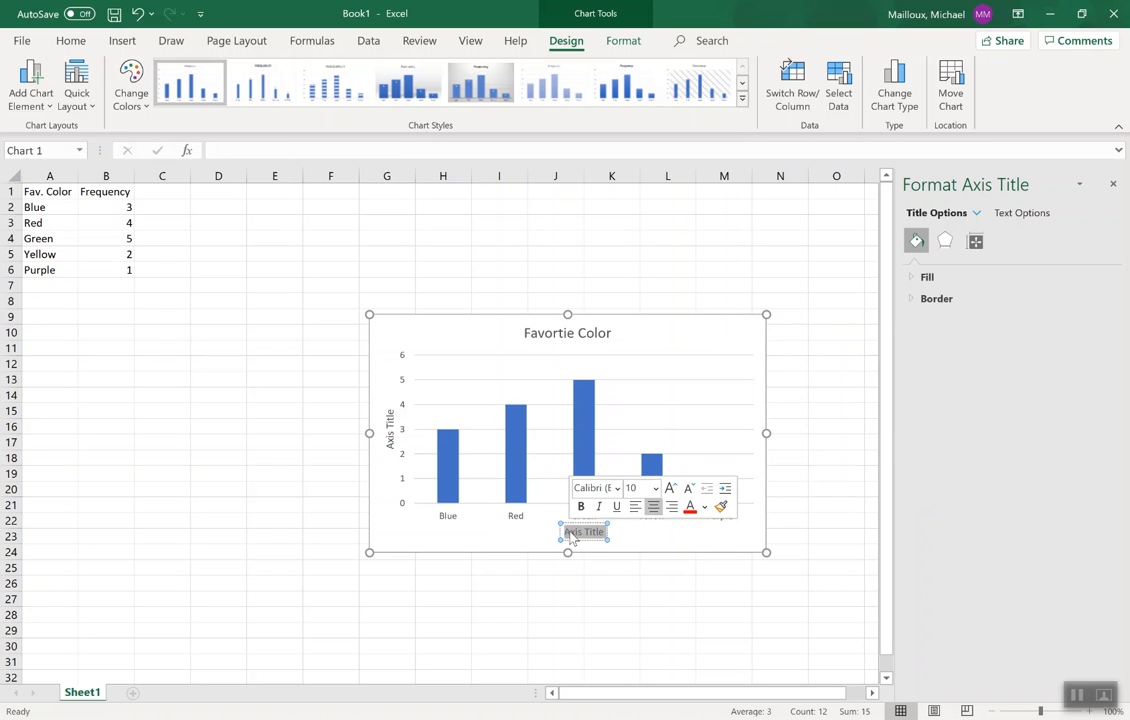
type("Color")
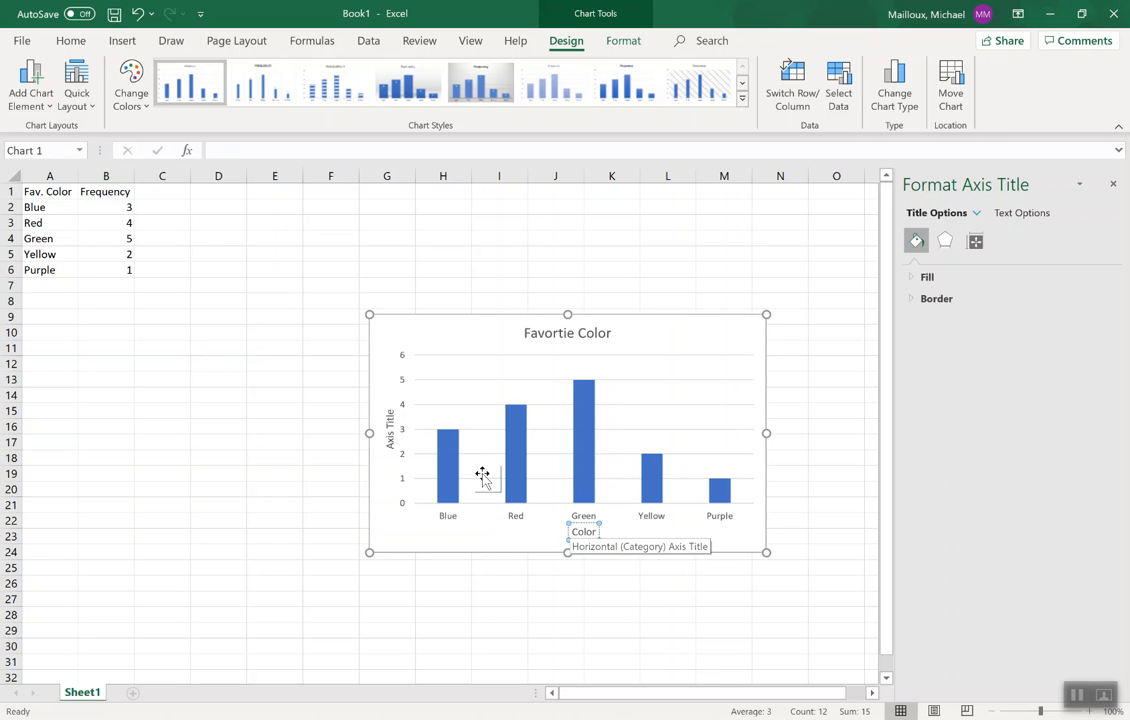
- Change the vertical axis title to "Frequency"
left_click(390, 428)
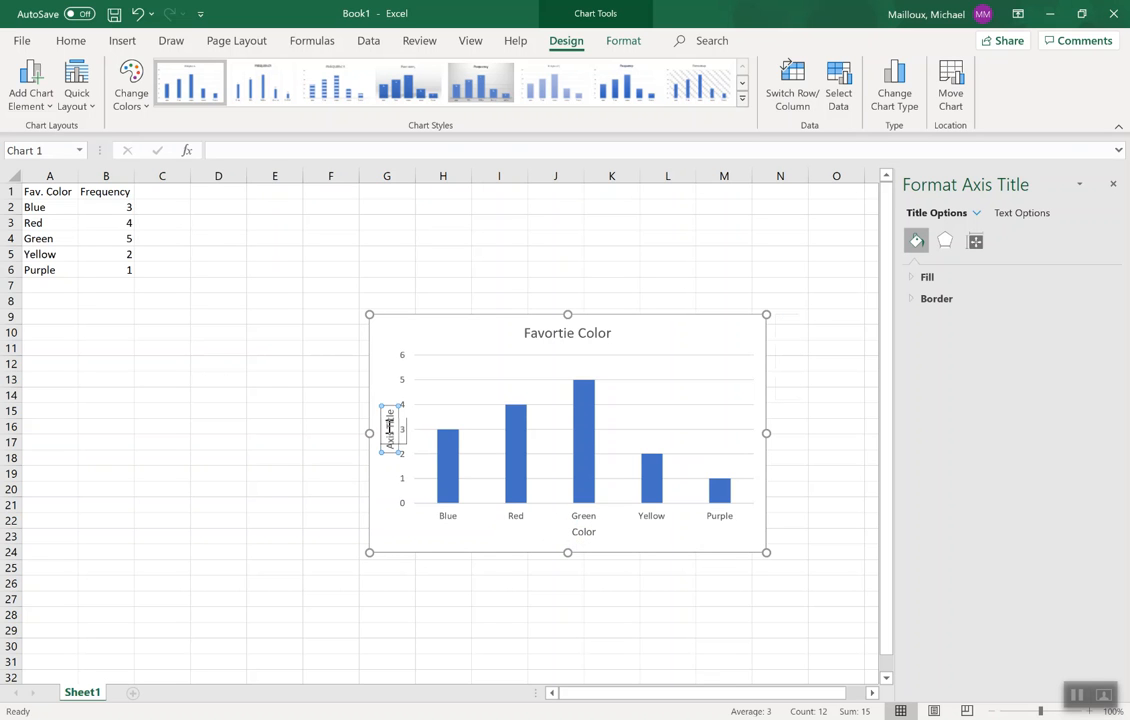
key("BackSpace")
key("BackSpace")
key("BackSpace")
key("BackSpace")
key("BackSpace")
key("BackSpace")
key("BackSpace")
key("BackSpace")
key("BackSpace")
key("BackSpace")
type("Frequency")
left_click(389, 368)
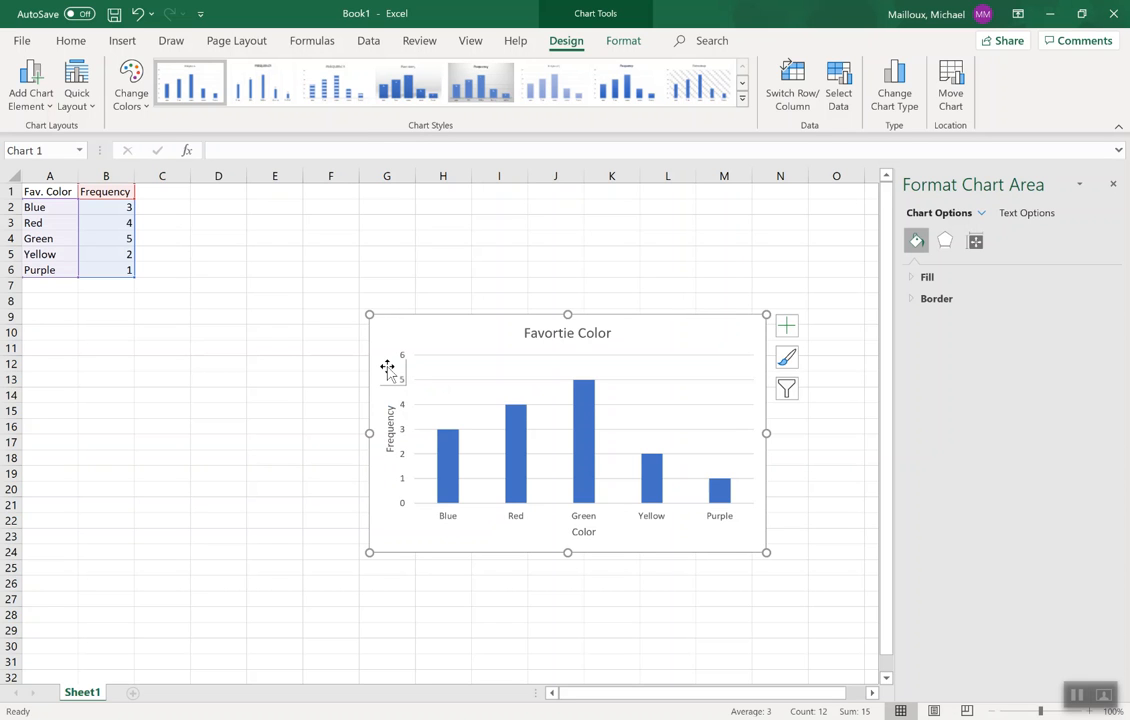
- Widen the chart's columns by setting the data series gap width to 153%
mouse_move(597, 462)
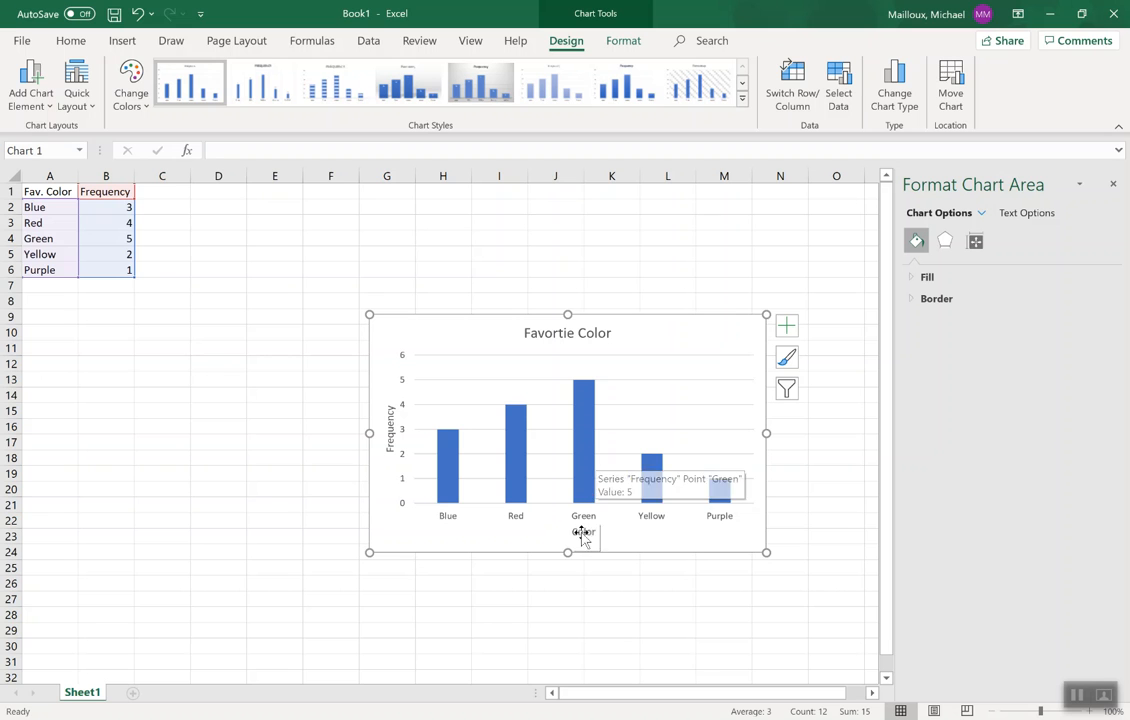
left_click(585, 462)
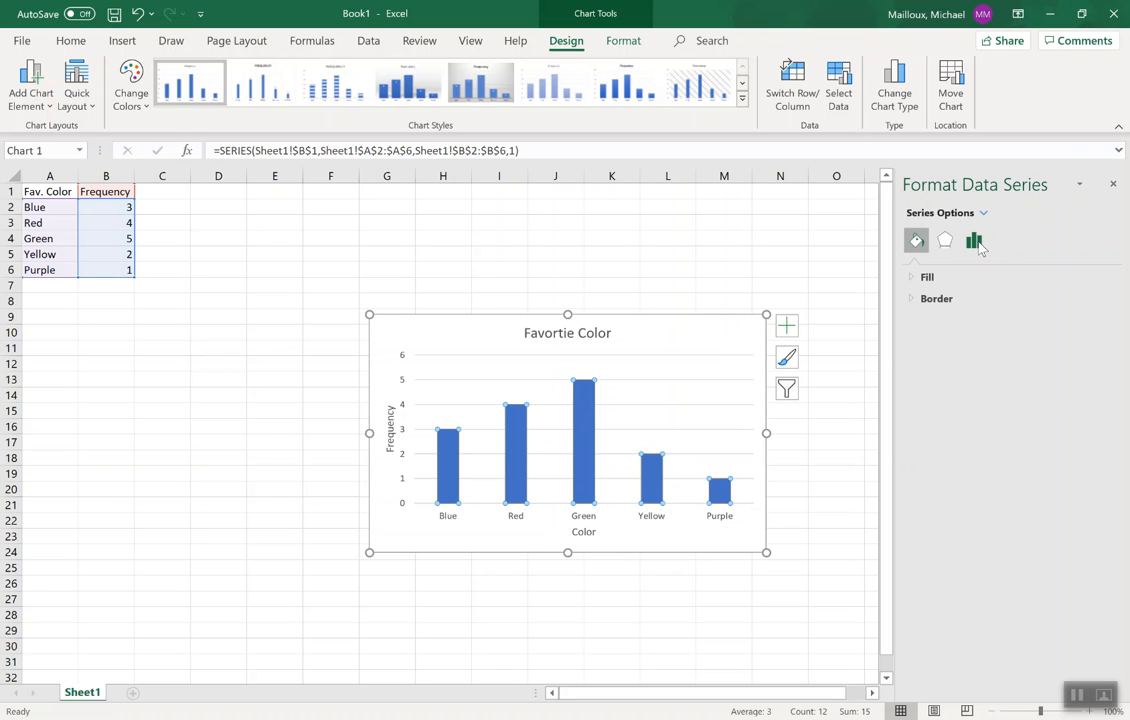
left_click(977, 243)
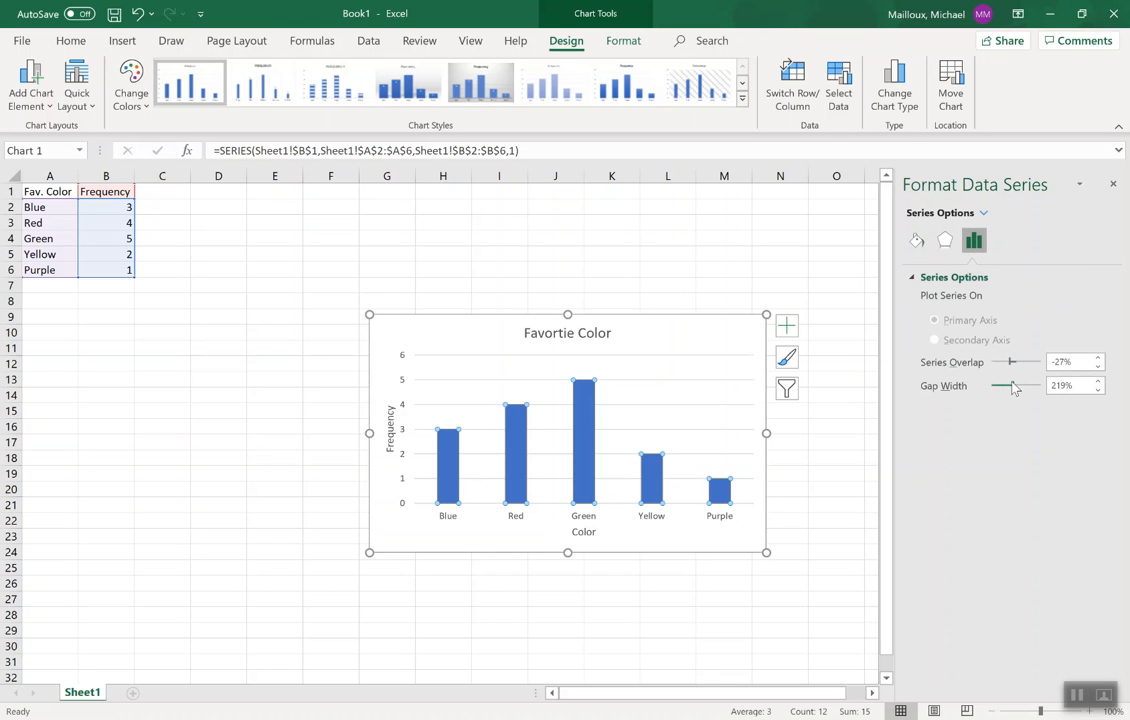
mouse_move(1009, 387)
left_mouse_down()
mouse_move(1031, 387)
mouse_move(1006, 392)
left_mouse_up()
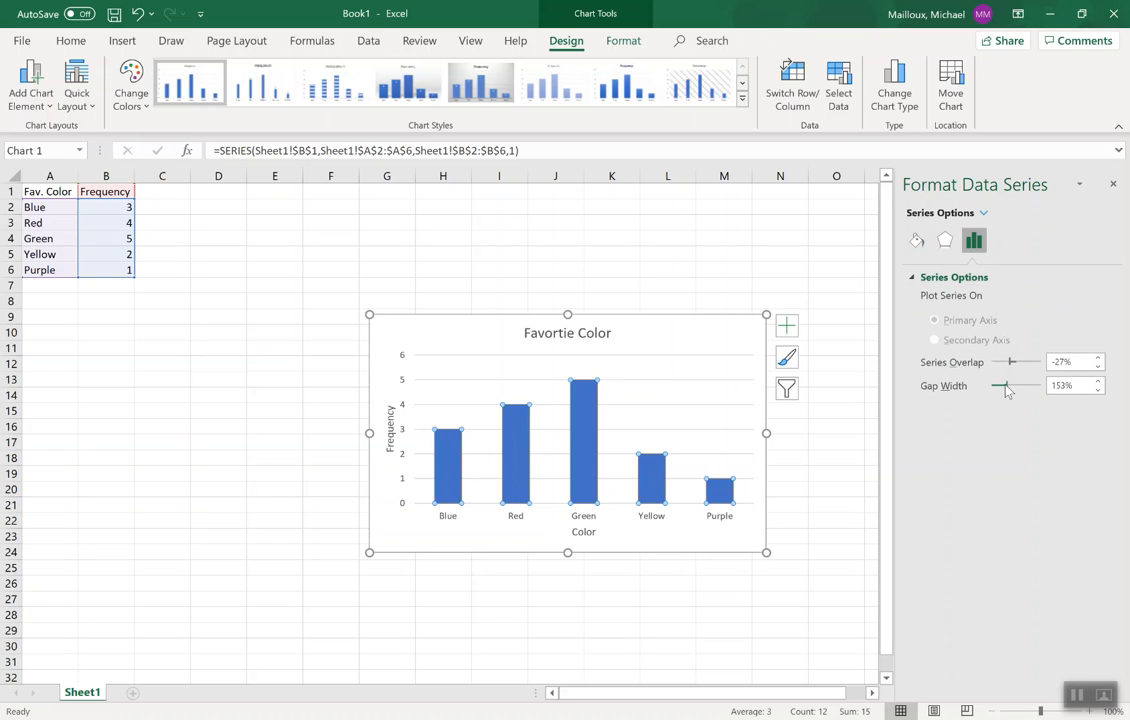
left_click(917, 241)
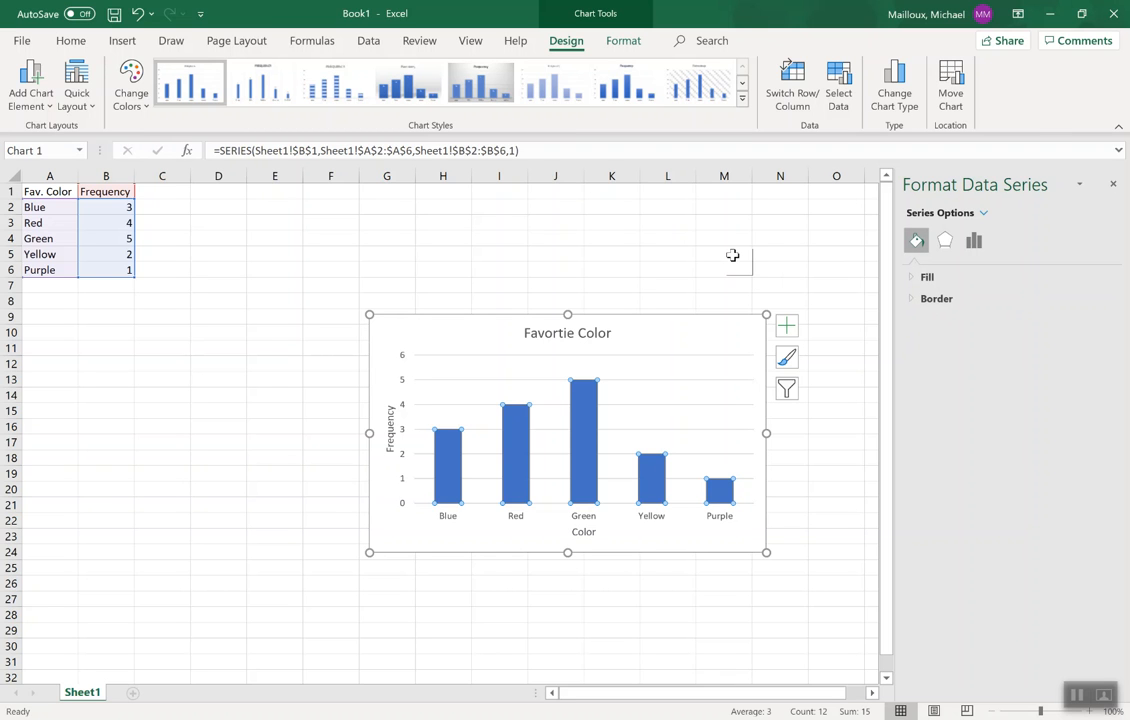
left_click(668, 342)
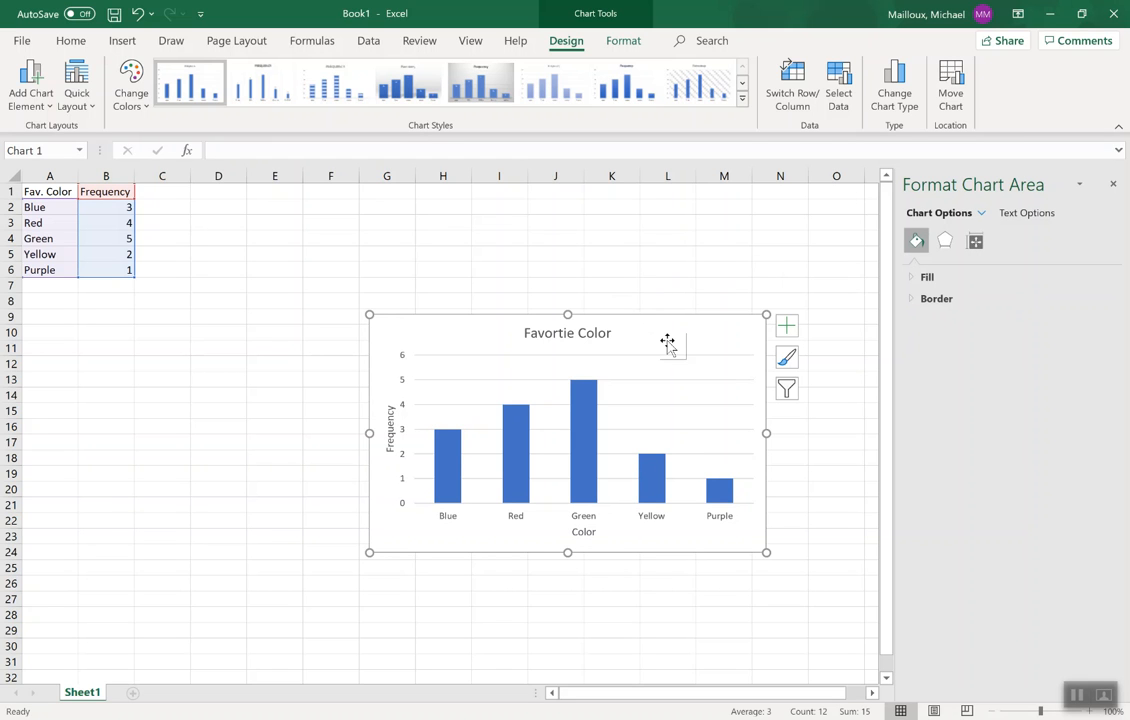